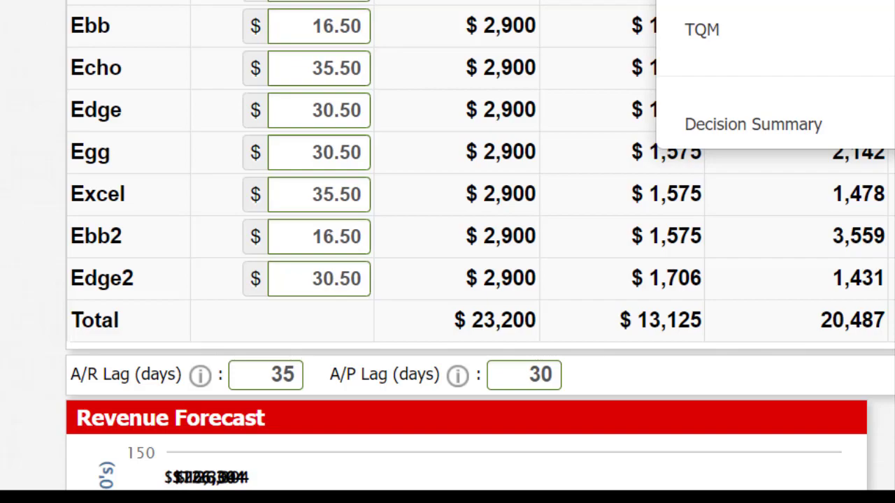
Open the Production decisions and set the Production Schedule to 1705 for Eat and 3082 for Ebb
{"action": "key", "text": "alt+Tab"}
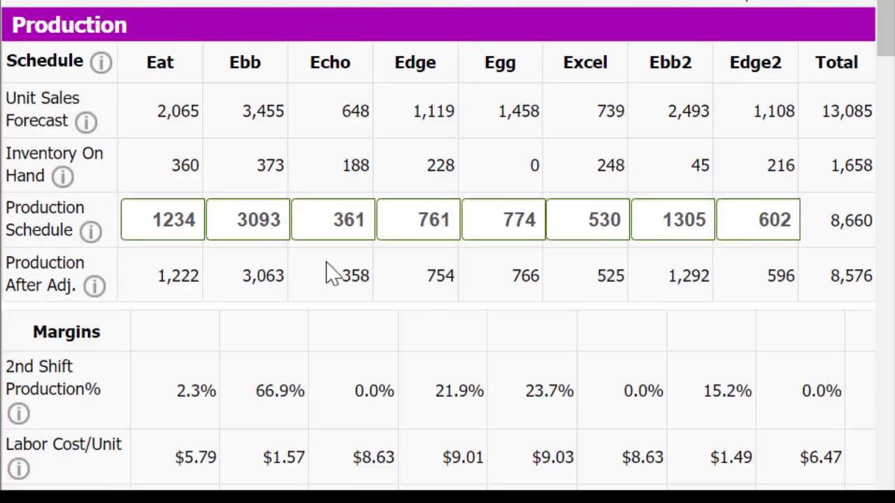
{"action": "left_click", "coordinate": [160, 222]}
{"action": "type", "text": "17"}
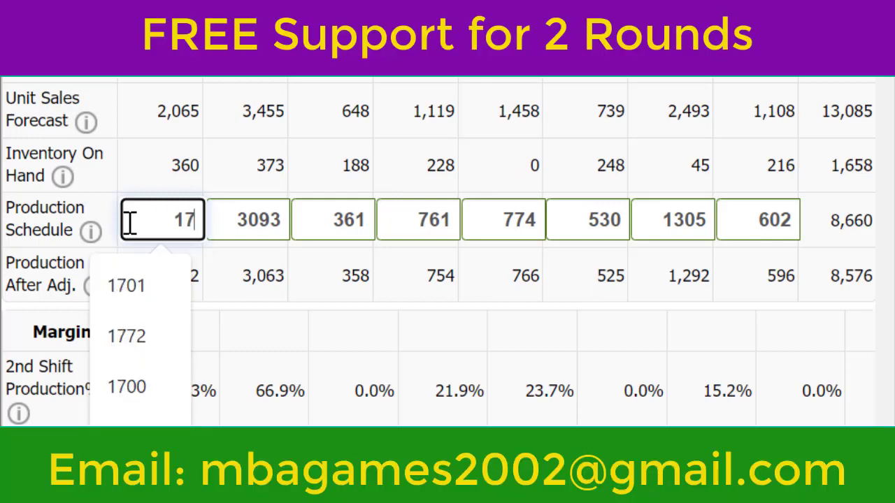
{"action": "type", "text": "05"}
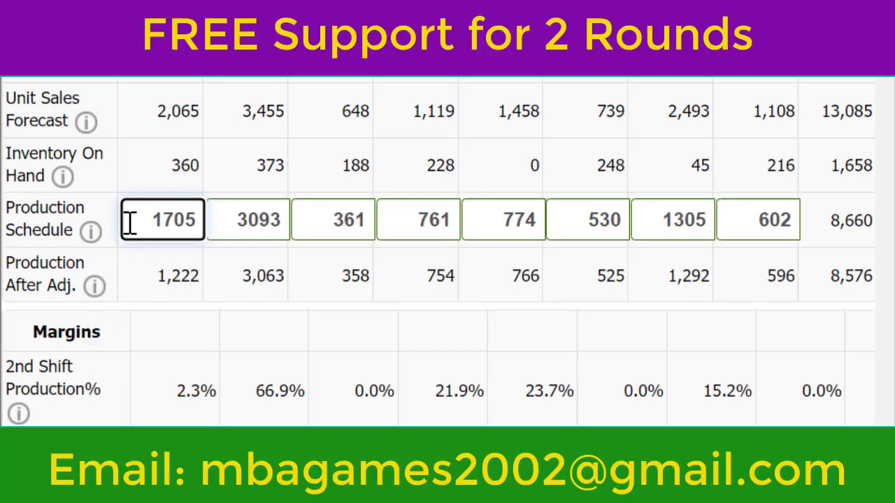
{"action": "type", "text": "30"}
{"action": "key", "text": "Tab"}
{"action": "key", "text": "shift+Tab"}
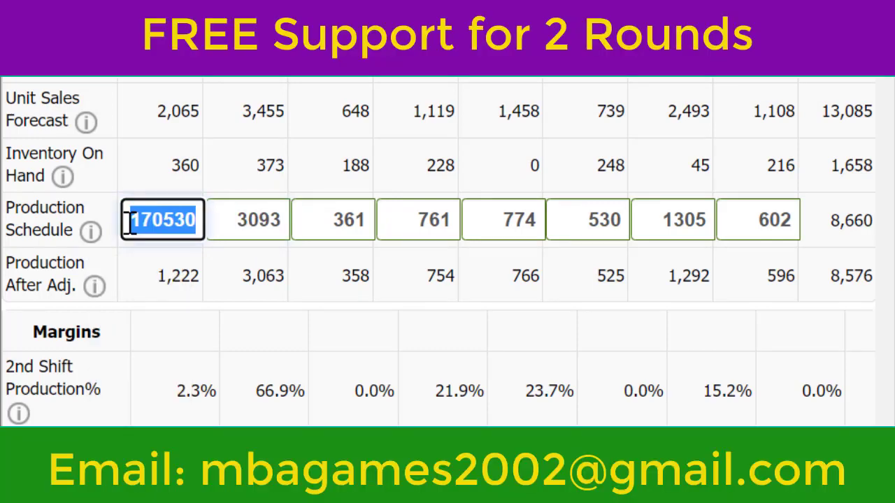
{"action": "type", "text": "1705"}
{"action": "key", "text": "Tab"}
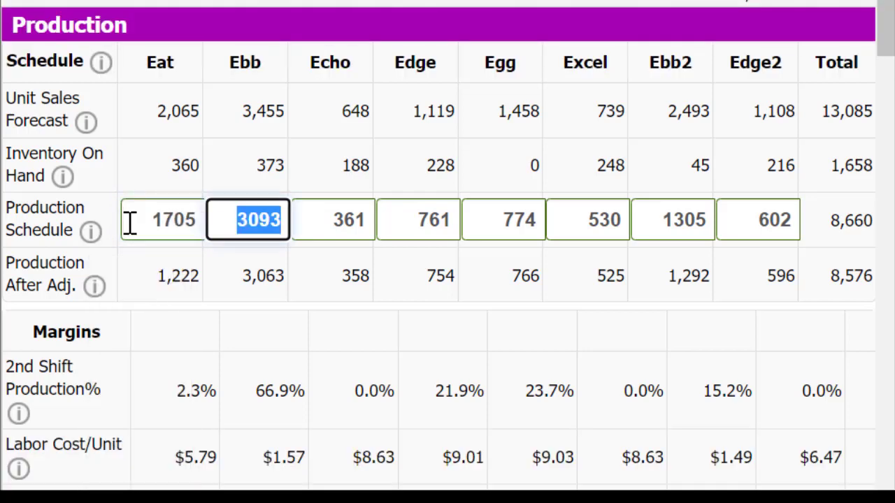
{"action": "type", "text": "3082"}
{"action": "key", "text": "Tab"}
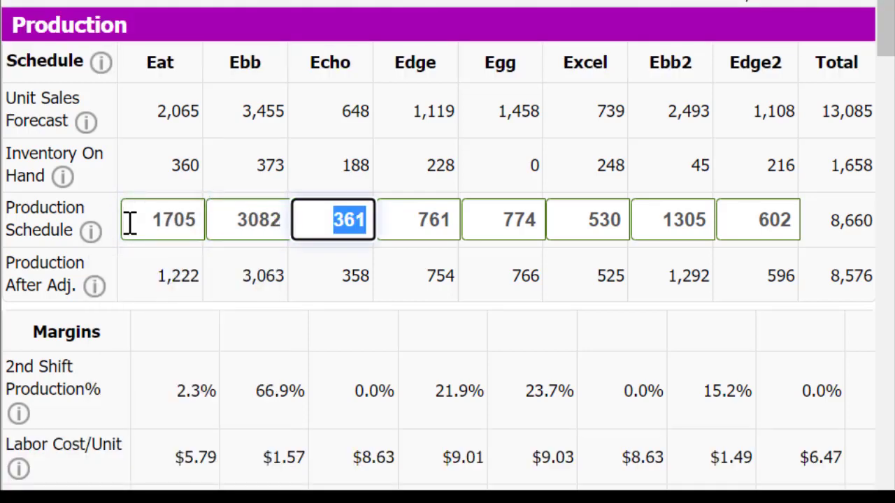
Set the Production Schedule to 460 for Echo, 891 for Edge and 1458 for Egg
{"action": "type", "text": "460"}
{"action": "key", "text": "Tab"}
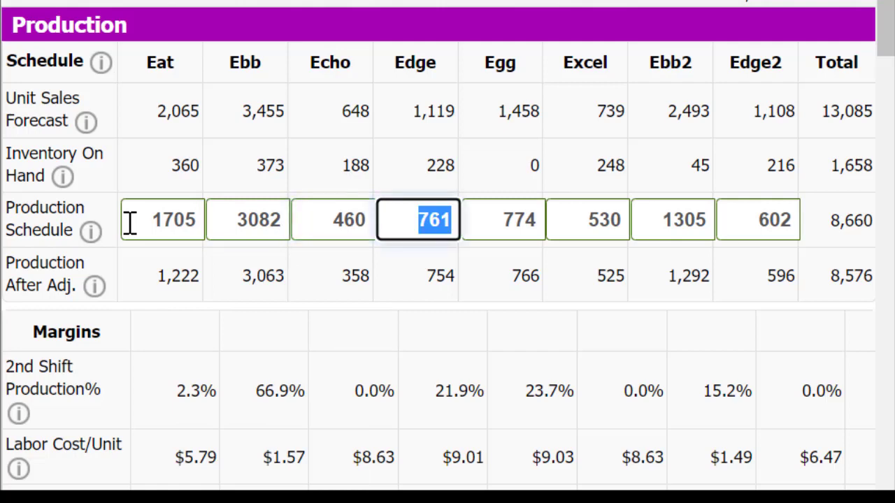
{"action": "type", "text": "891"}
{"action": "key", "text": "Tab"}
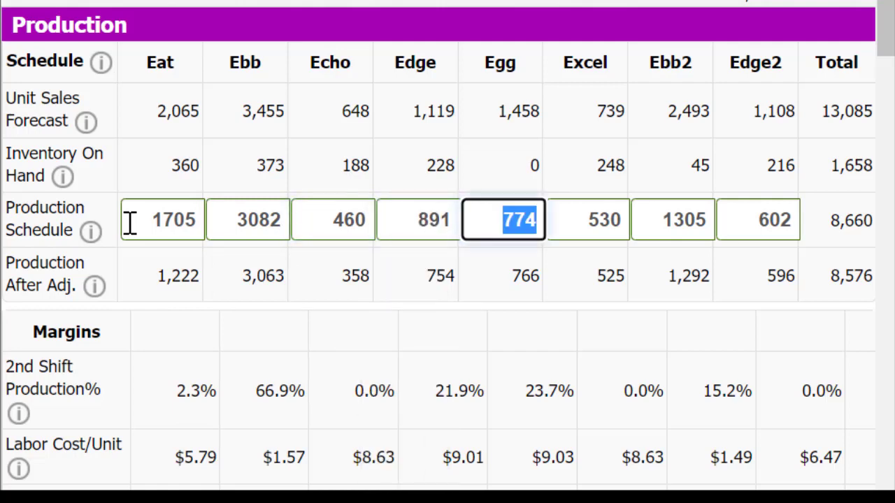
{"action": "type", "text": "1458"}
{"action": "key", "text": "Tab"}
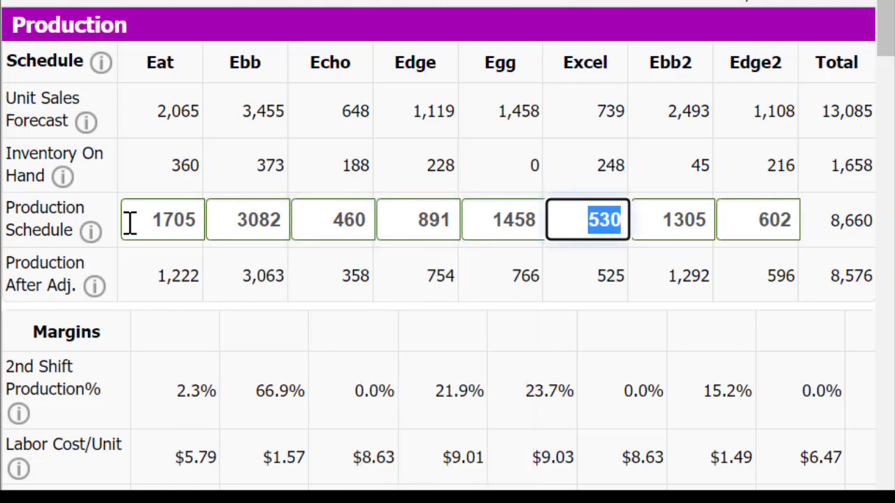
Set the Production Schedule to 491 for Excel, 2448 for Ebb2 and 892 for Edge2
{"action": "type", "text": "491"}
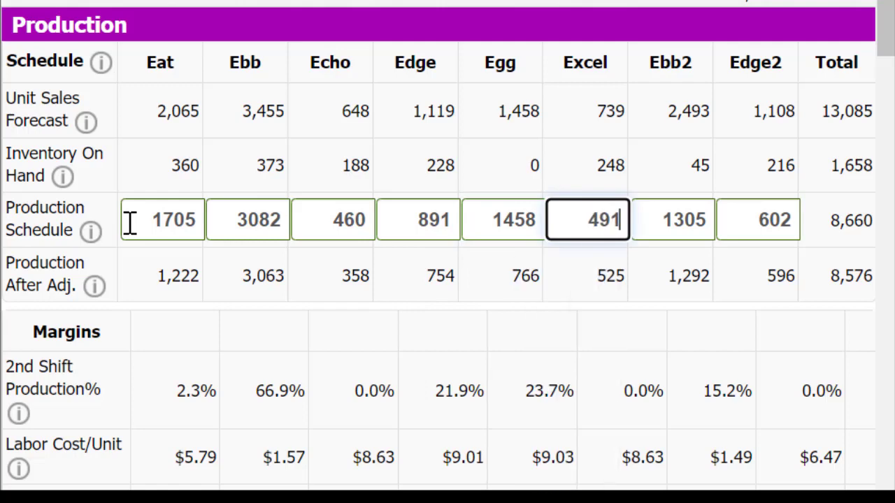
{"action": "key", "text": "Tab"}
{"action": "type", "text": "244"}
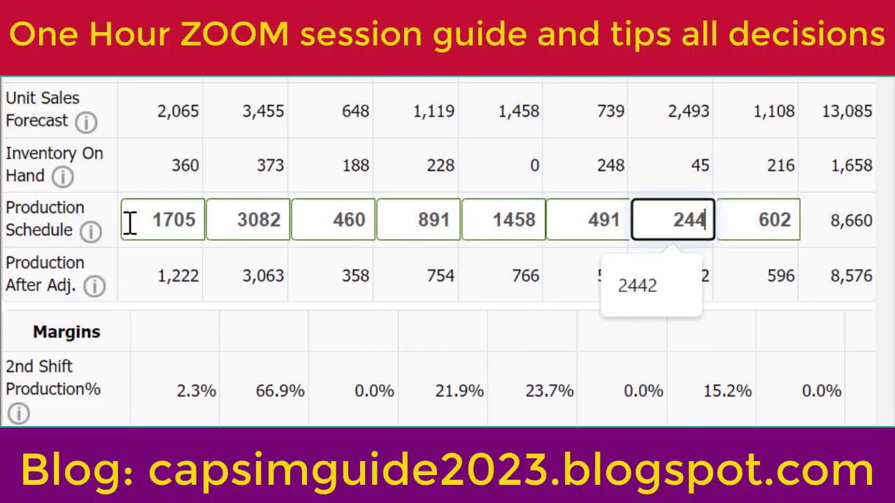
{"action": "type", "text": "8"}
{"action": "key", "text": "Tab"}
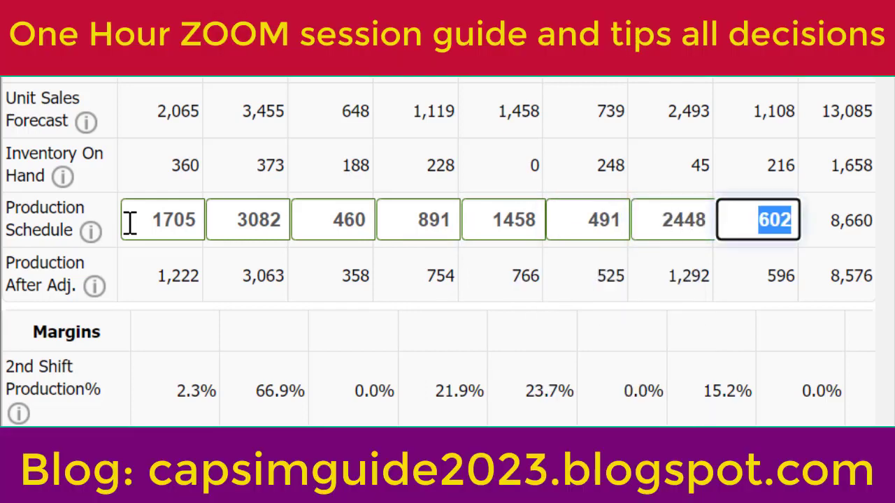
{"action": "type", "text": "892"}
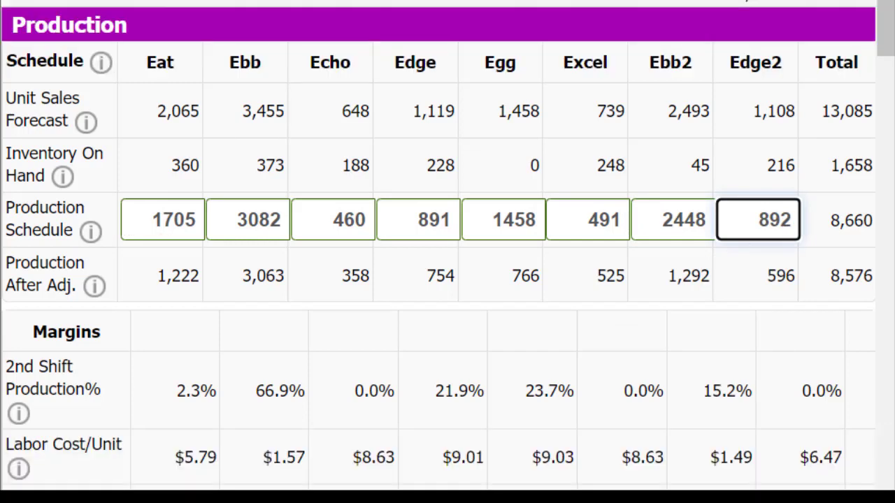
{"action": "key", "text": "Tab"}
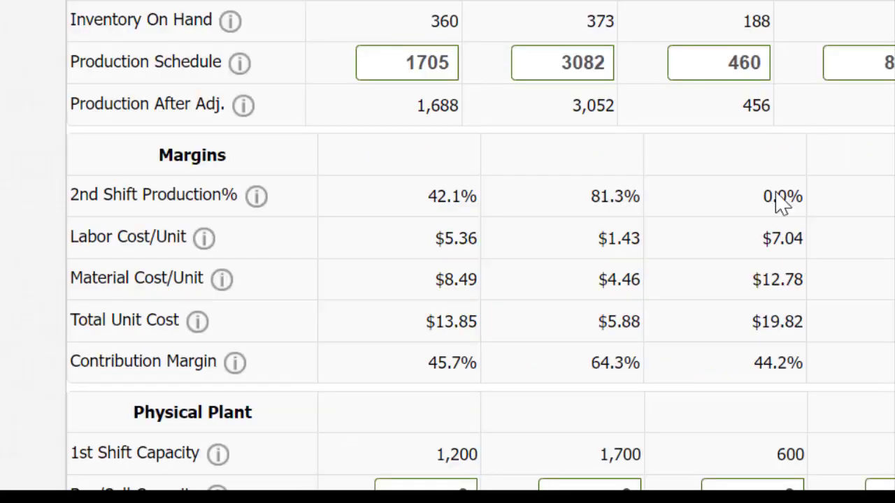
Set the new automation rating to 6.0 for Echo, Edge, Egg, Excel and Edge2 in the Physical Plant section
{"action": "scroll", "coordinate": [779, 200], "scroll_direction": "down", "scroll_amount": 5}
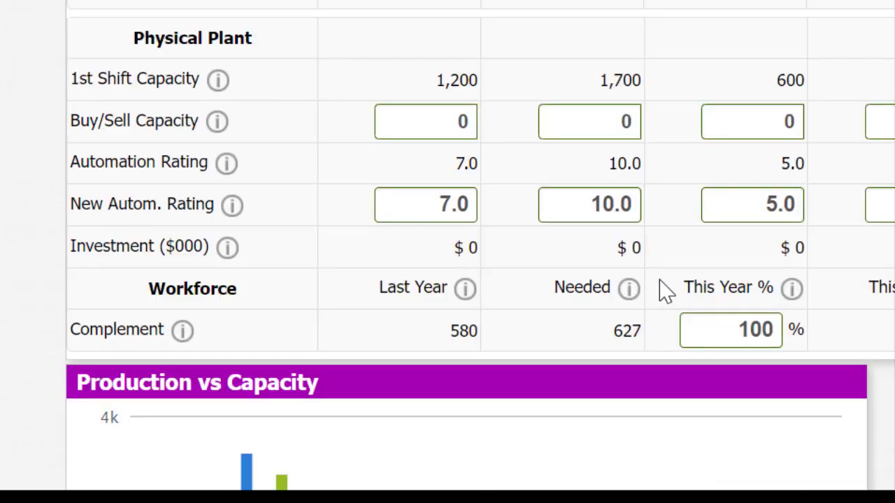
{"action": "scroll", "coordinate": [664, 290], "scroll_direction": "up", "scroll_amount": 5}
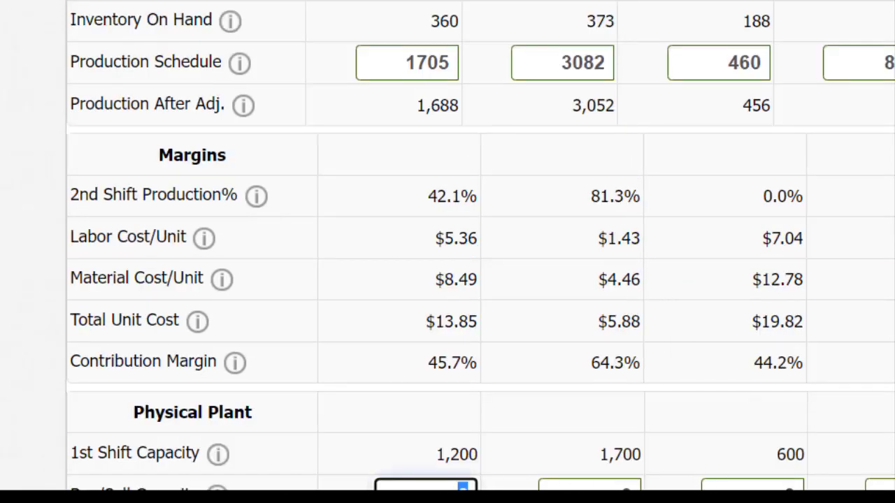
{"action": "left_click", "coordinate": [637, 497]}
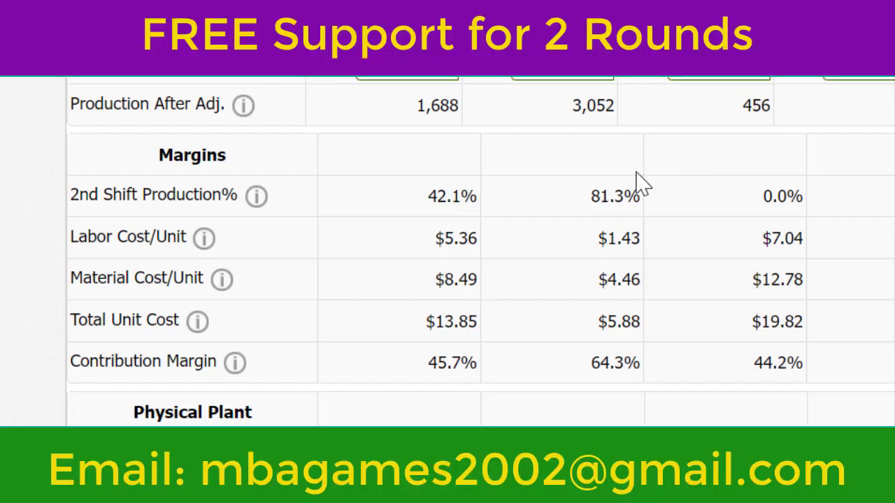
{"action": "scroll", "coordinate": [605, 183], "scroll_direction": "down", "scroll_amount": 5}
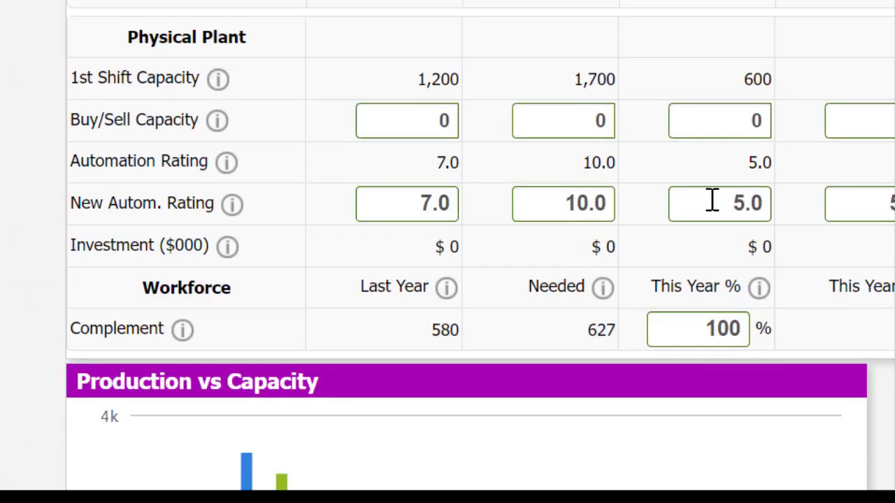
{"action": "left_click", "coordinate": [712, 200]}
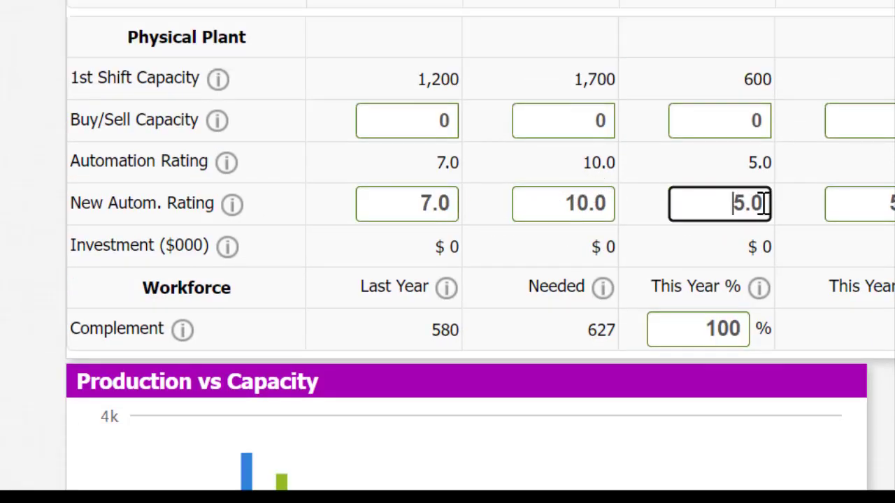
{"action": "key", "text": "ctrl+a"}
{"action": "type", "text": "6"}
{"action": "key", "text": "Tab"}
{"action": "type", "text": "6"}
{"action": "key", "text": "Tab"}
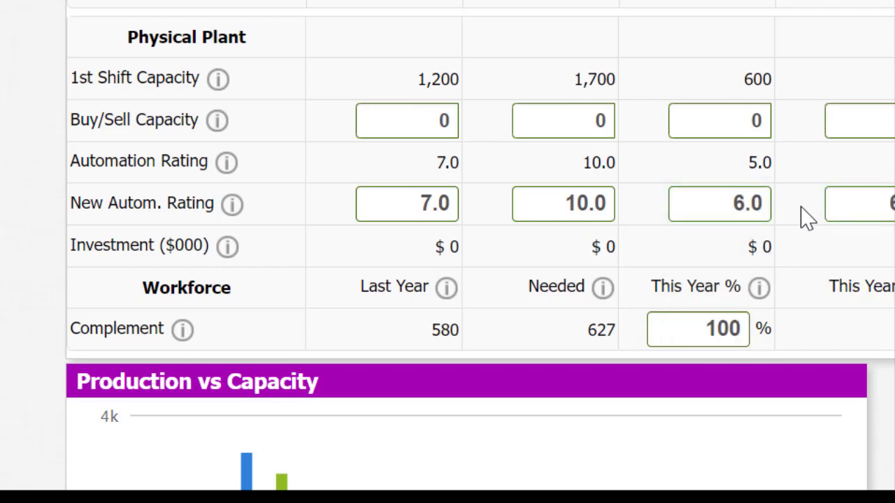
{"action": "key", "text": "Tab"}
Set Eat's new automation rating to 8 and check the updated production figures
{"action": "scroll", "coordinate": [576, 44], "scroll_direction": "up", "scroll_amount": 5}
{"action": "scroll", "coordinate": [607, 104], "scroll_direction": "down", "scroll_amount": 5}
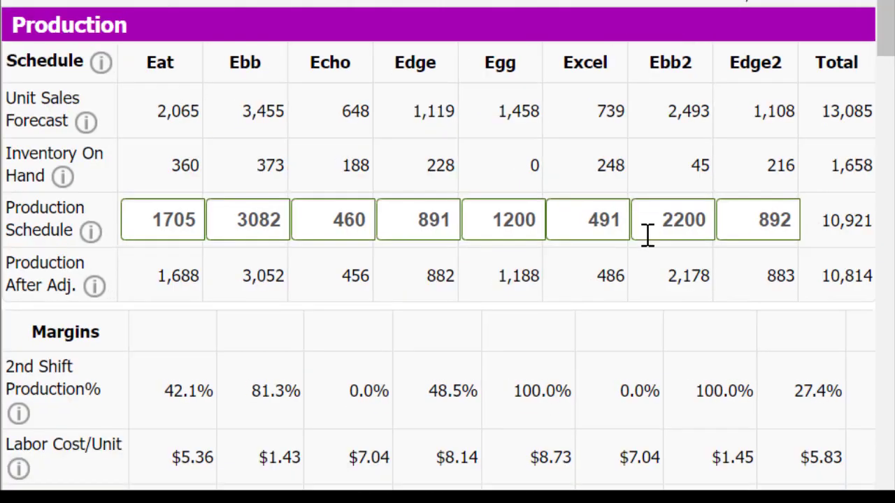
{"action": "scroll", "coordinate": [648, 234], "scroll_direction": "down", "scroll_amount": 10}
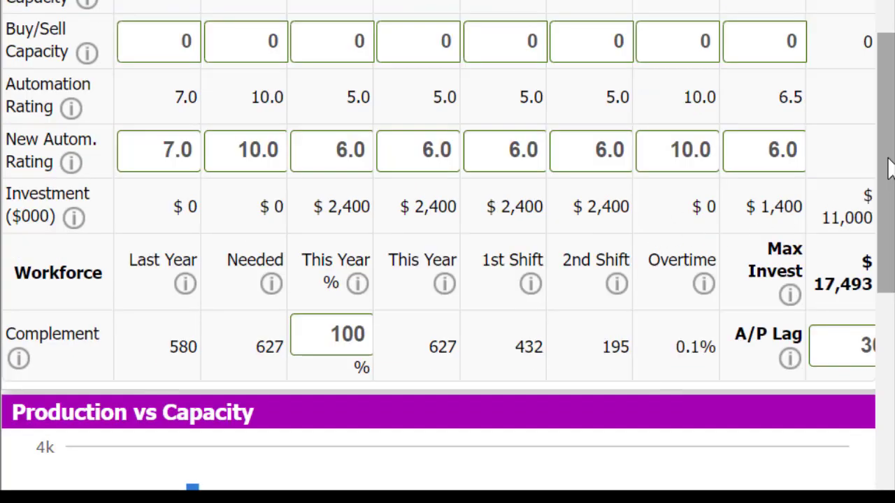
{"action": "left_click_drag", "start_coordinate": [888, 166], "coordinate": [888, 139]}
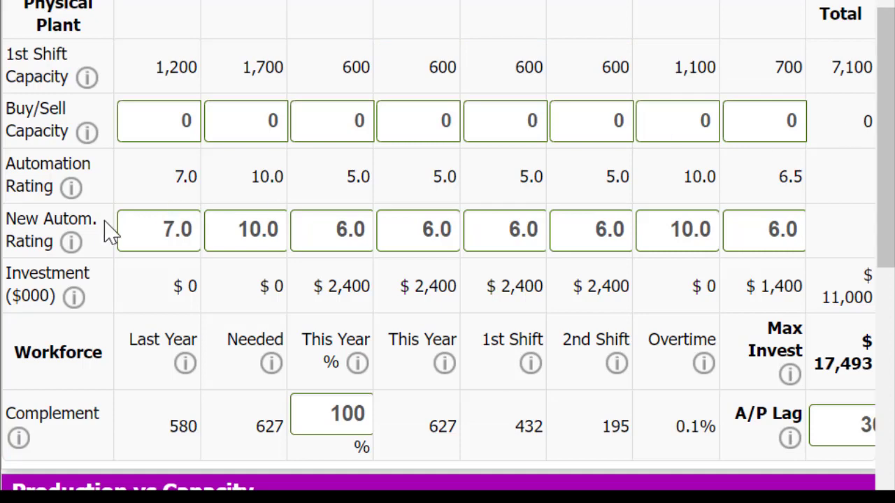
{"action": "left_click", "coordinate": [151, 231]}
{"action": "key", "text": "ctrl+a"}
{"action": "type", "text": "8"}
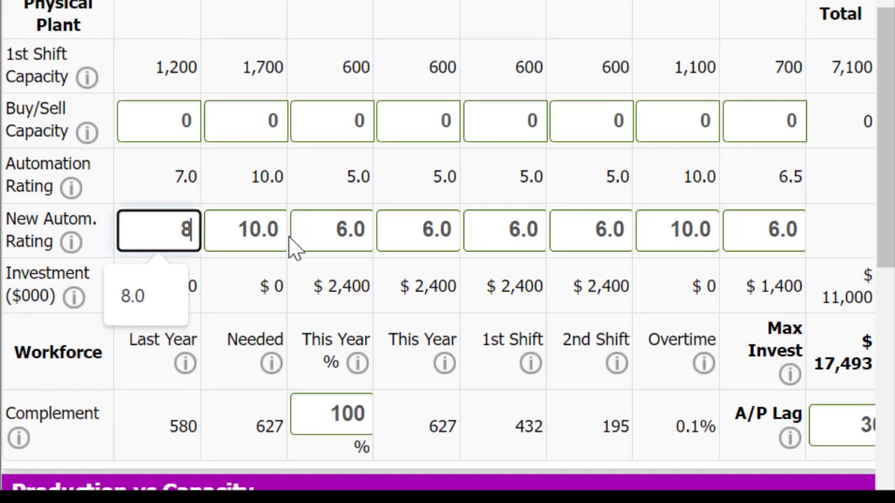
{"action": "left_click", "coordinate": [324, 287]}
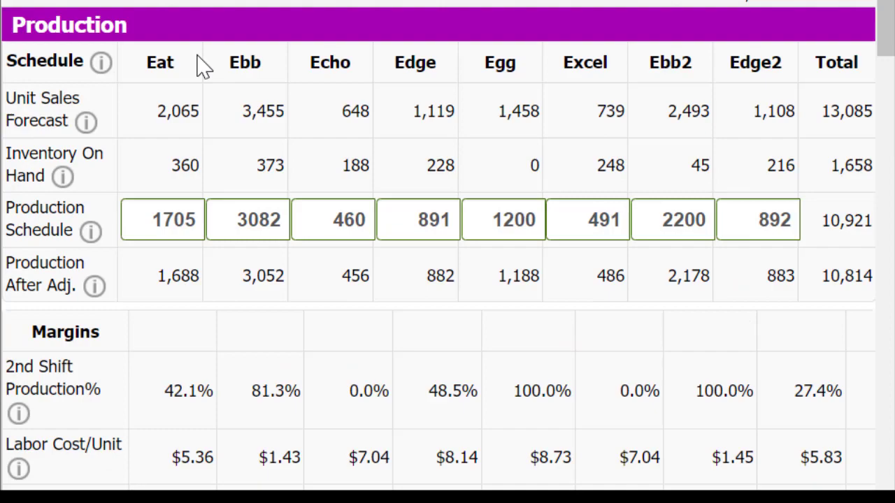
{"action": "scroll", "coordinate": [203, 67], "scroll_direction": "down", "scroll_amount": 10}
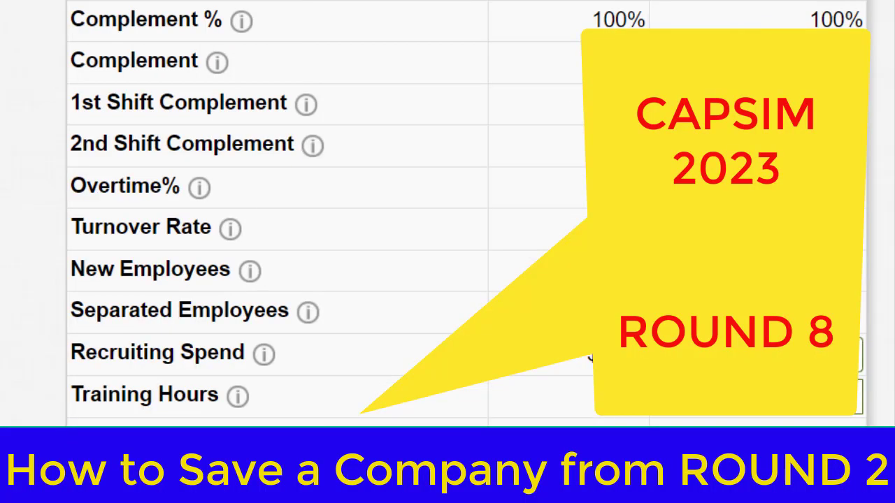
Set the stock issue to 17400 and the current debt borrowing to 40000 ($000), and check the cash positions
{"action": "mouse_move", "coordinate": [708, 6]}
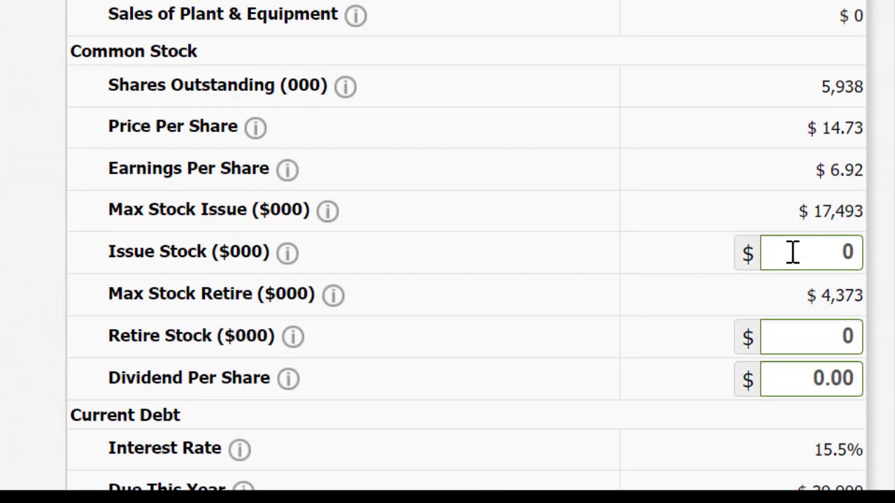
{"action": "scroll", "coordinate": [791, 252], "scroll_direction": "down", "scroll_amount": 5}
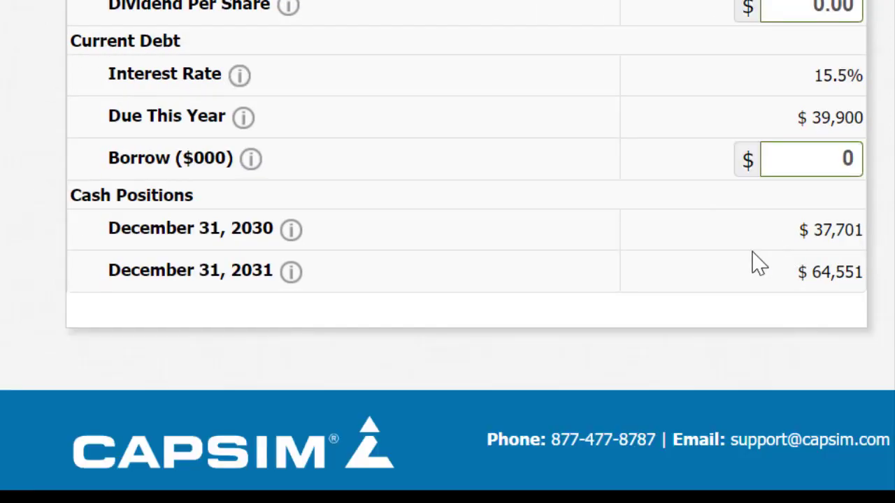
{"action": "scroll", "coordinate": [756, 252], "scroll_direction": "up", "scroll_amount": 5}
{"action": "left_click", "coordinate": [772, 251]}
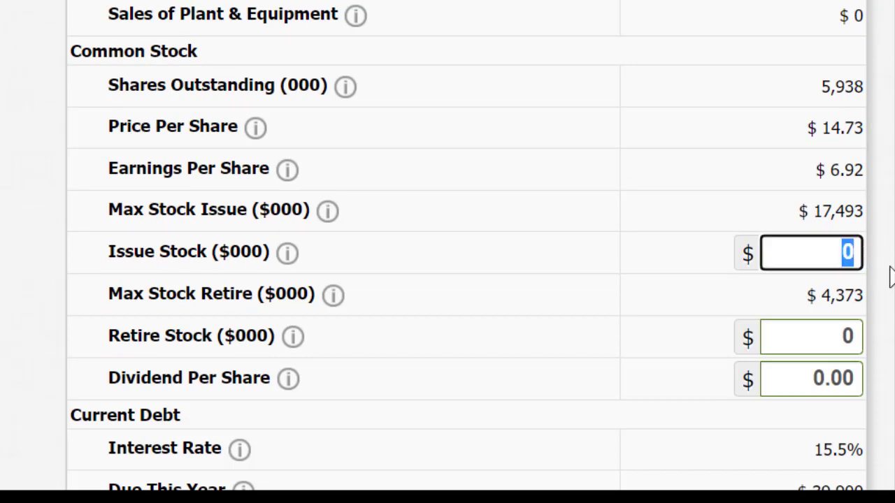
{"action": "type", "text": "17400"}
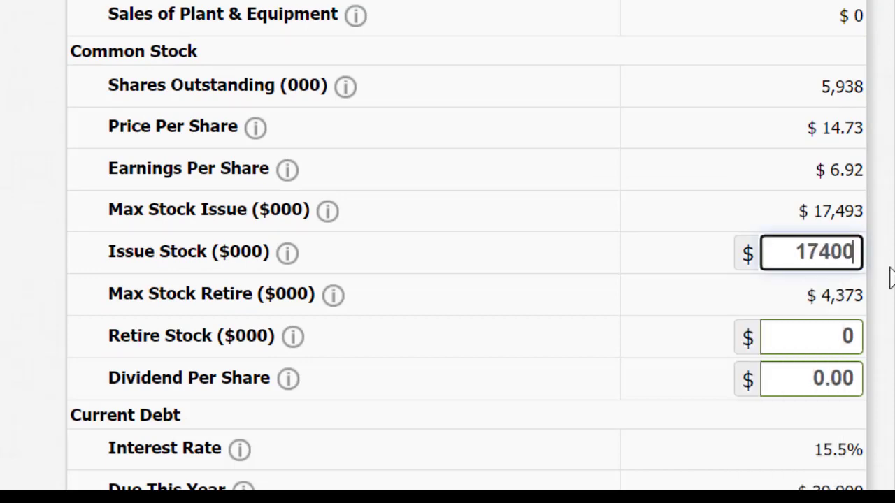
{"action": "key", "text": "Return"}
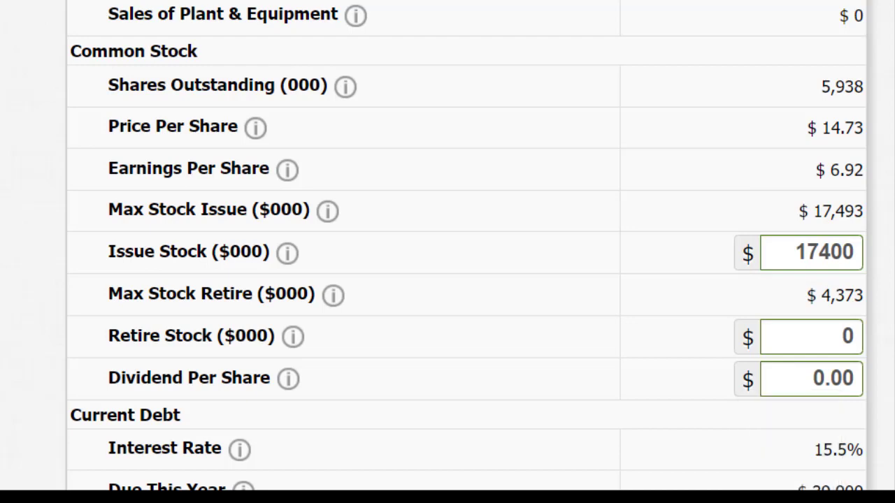
{"action": "scroll", "coordinate": [493, 266], "scroll_direction": "down", "scroll_amount": 5}
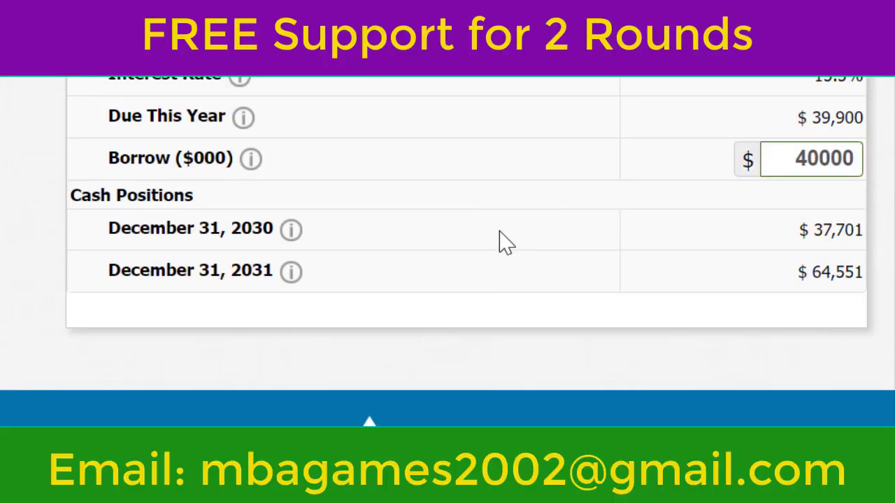
{"action": "scroll", "coordinate": [502, 238], "scroll_direction": "up", "scroll_amount": 5}
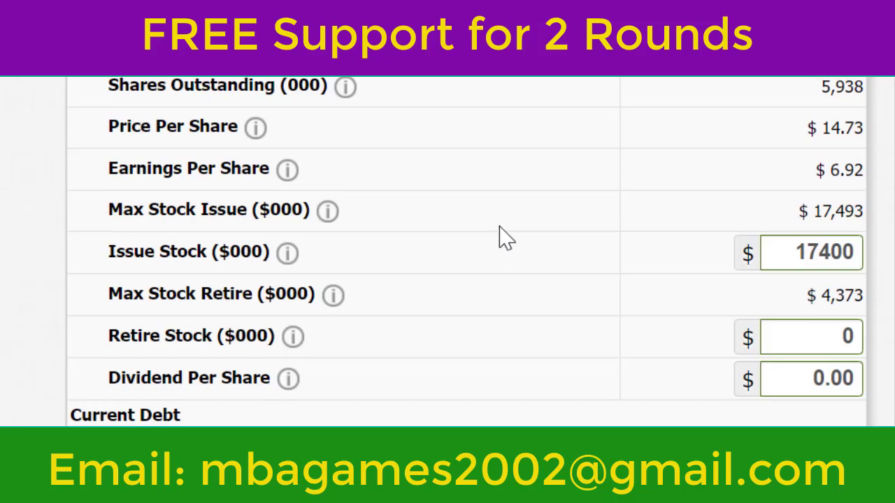
{"action": "scroll", "coordinate": [555, 104], "scroll_direction": "down", "scroll_amount": 5}
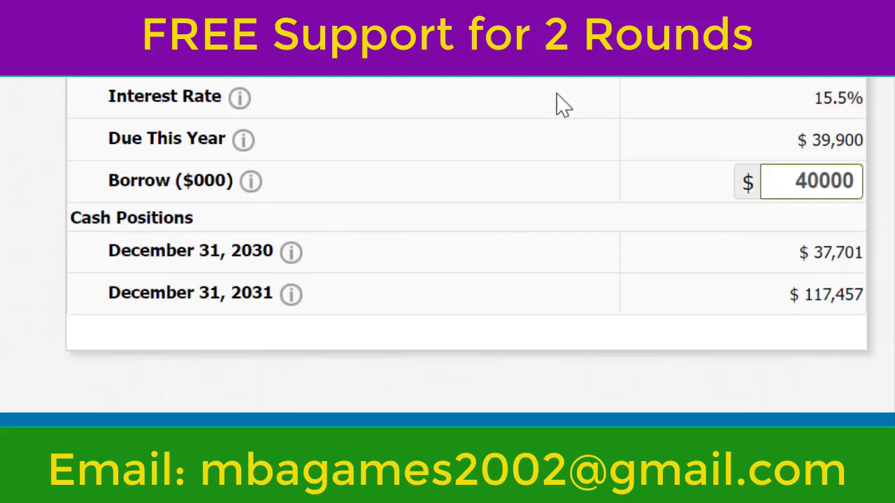
{"action": "scroll", "coordinate": [556, 105], "scroll_direction": "up", "scroll_amount": 5}
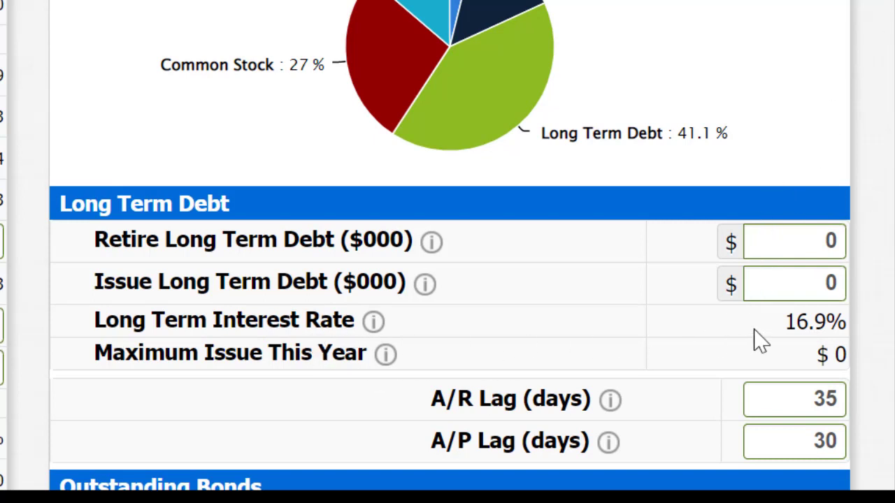
Review the Long Term Debt section, the outstanding bonds and the projected cash position in the Finance decisions
{"action": "left_click_drag", "start_coordinate": [709, 354], "coordinate": [886, 356]}
{"action": "scroll", "coordinate": [9, 418], "scroll_direction": "down", "scroll_amount": 5}
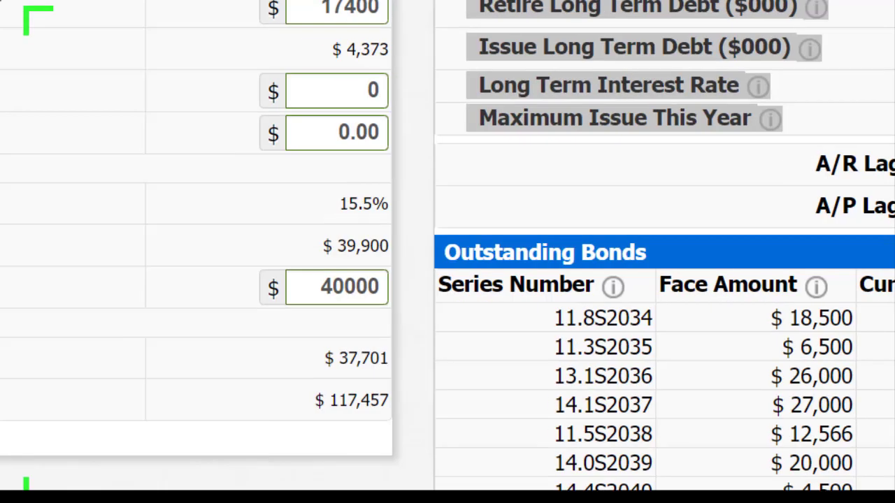
{"action": "left_click_drag", "start_coordinate": [321, 394], "coordinate": [368, 395]}
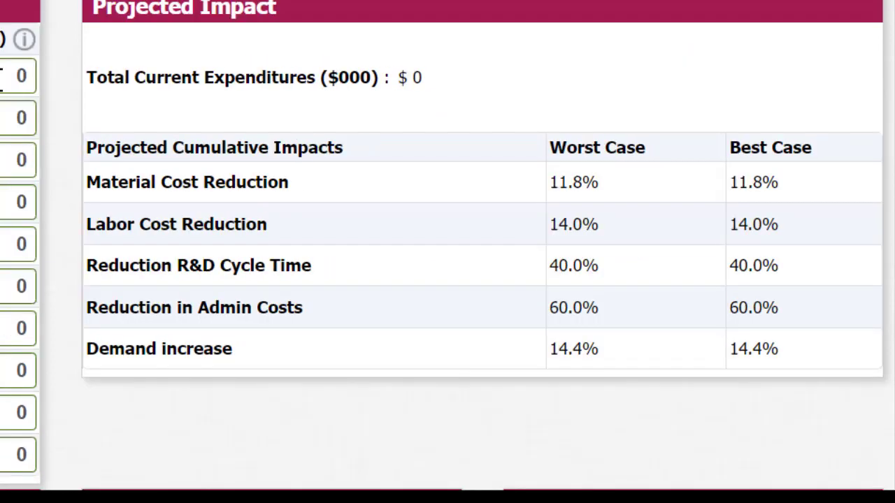
Review the TQM initiative budgets, their projected cumulative impacts, and the R&D cycle time and demand charts by company
{"action": "left_click", "coordinate": [2, 76]}
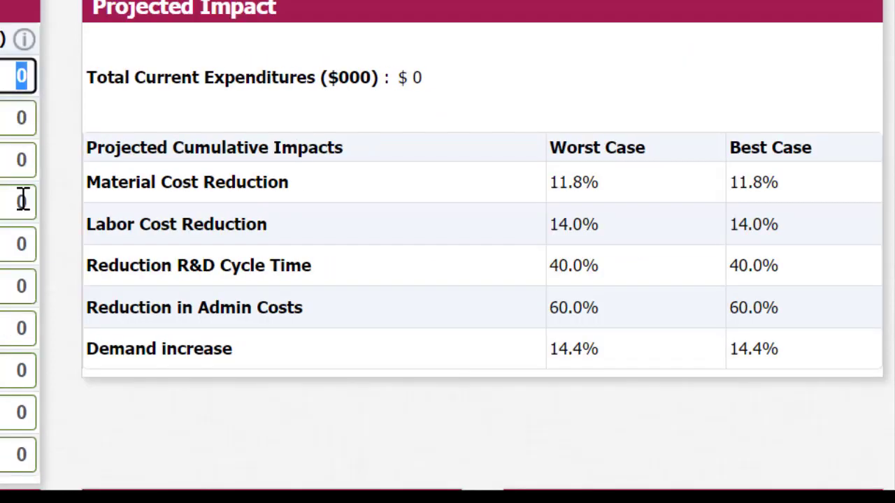
{"action": "scroll", "coordinate": [23, 200], "scroll_direction": "down", "scroll_amount": 5}
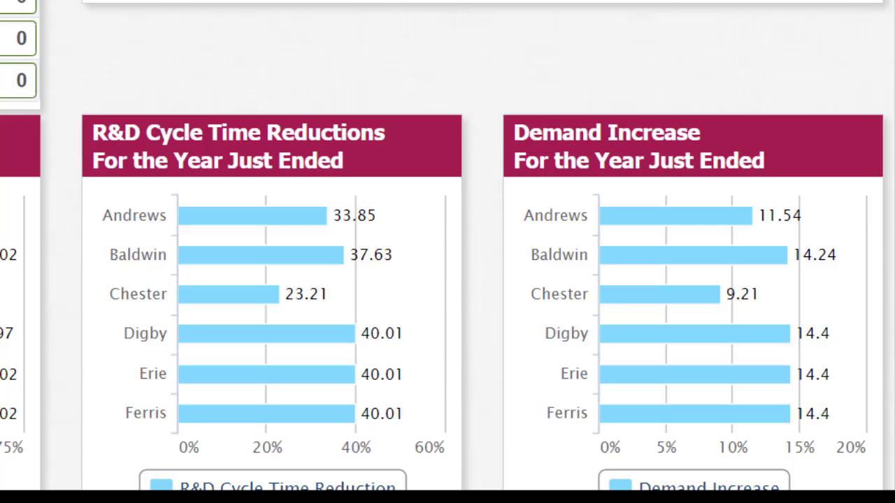
{"action": "scroll", "coordinate": [182, 380], "scroll_direction": "up", "scroll_amount": 5}
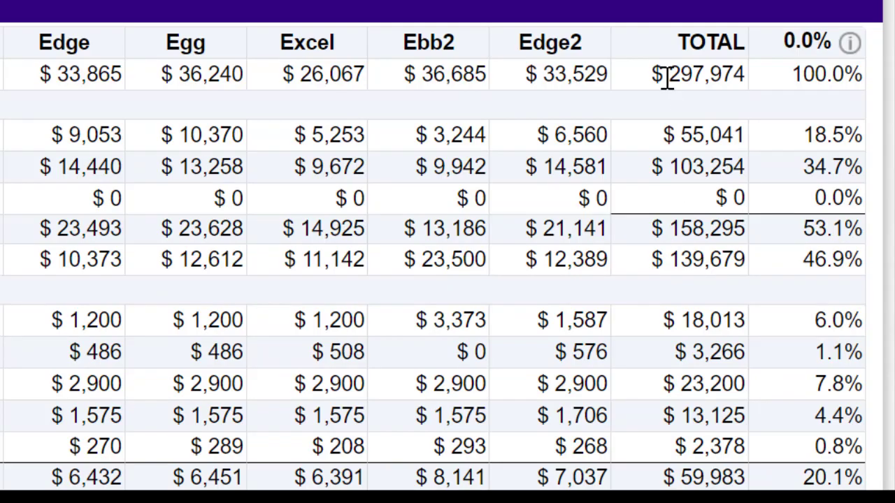
Examine the total sales and contribution margin in the pro forma income statement, down to the net profit lines
{"action": "left_click_drag", "start_coordinate": [668, 77], "coordinate": [843, 74]}
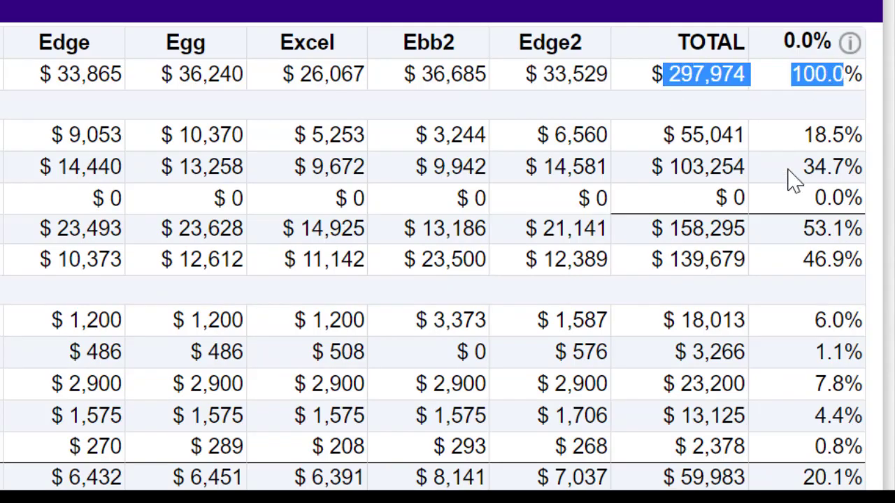
{"action": "left_click_drag", "start_coordinate": [683, 263], "coordinate": [853, 259]}
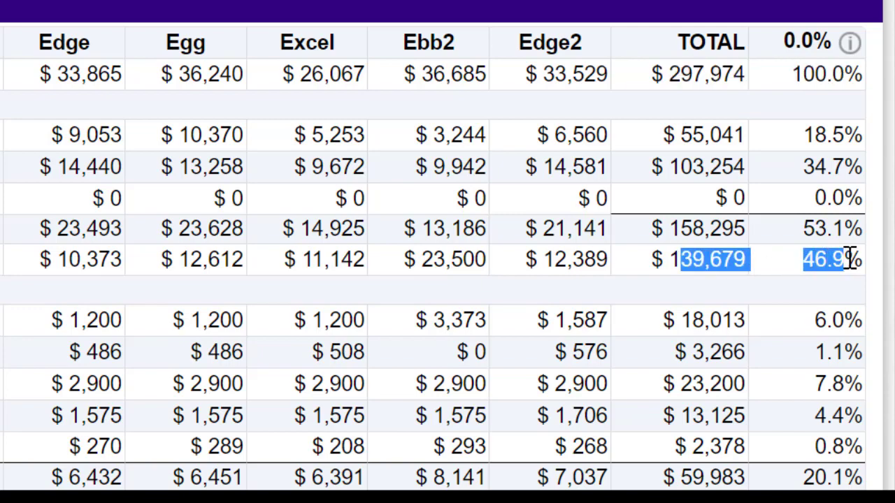
{"action": "scroll", "coordinate": [813, 286], "scroll_direction": "down", "scroll_amount": 5}
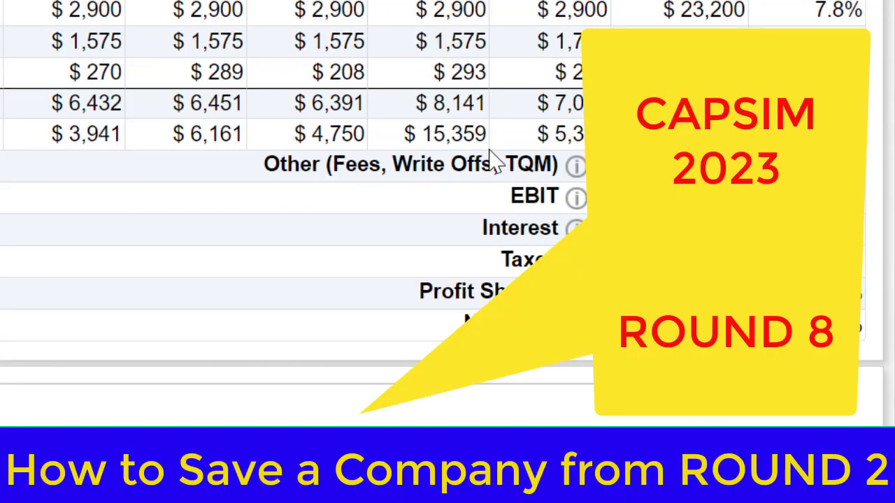
{"action": "scroll", "coordinate": [494, 161], "scroll_direction": "up", "scroll_amount": 5}
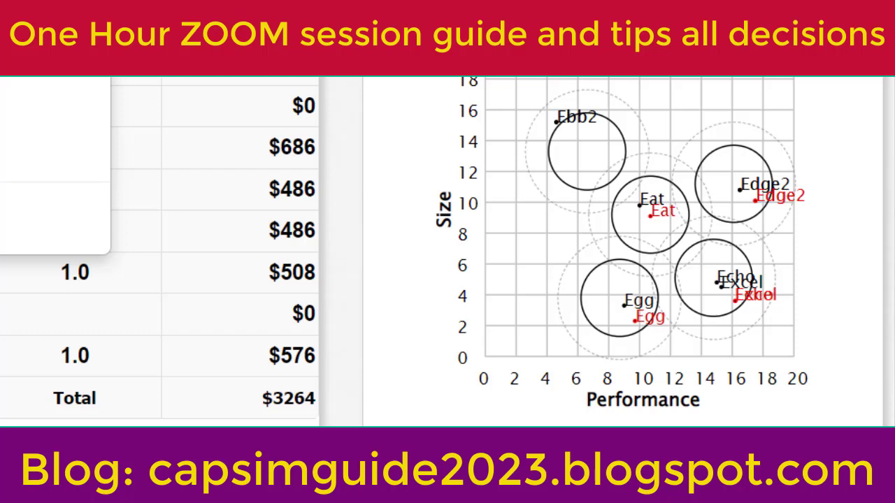
Check the ideal performance and size positions by round in the Excel workbook, and return to the Promotion & Sales decisions
{"action": "mouse_move", "coordinate": [194, 3]}
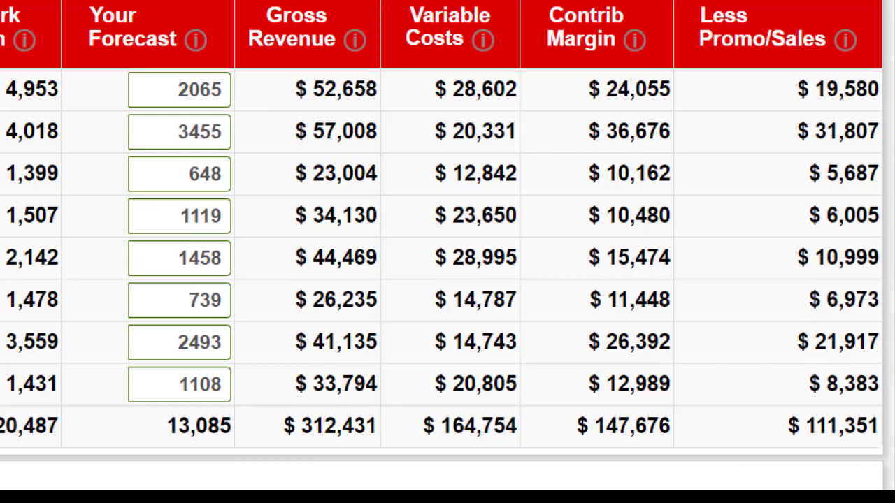
{"action": "key", "text": "super+Left"}
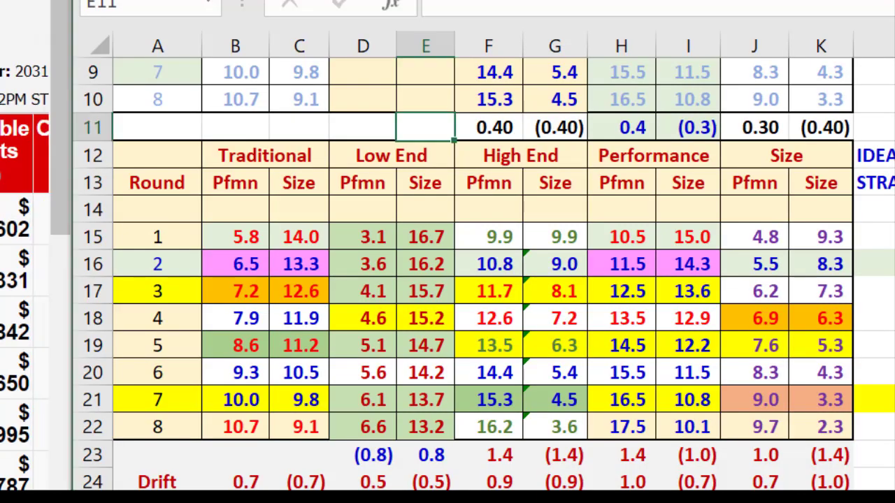
{"action": "key", "text": "ctrl+Page_Down"}
{"action": "left_click", "coordinate": [296, 472]}
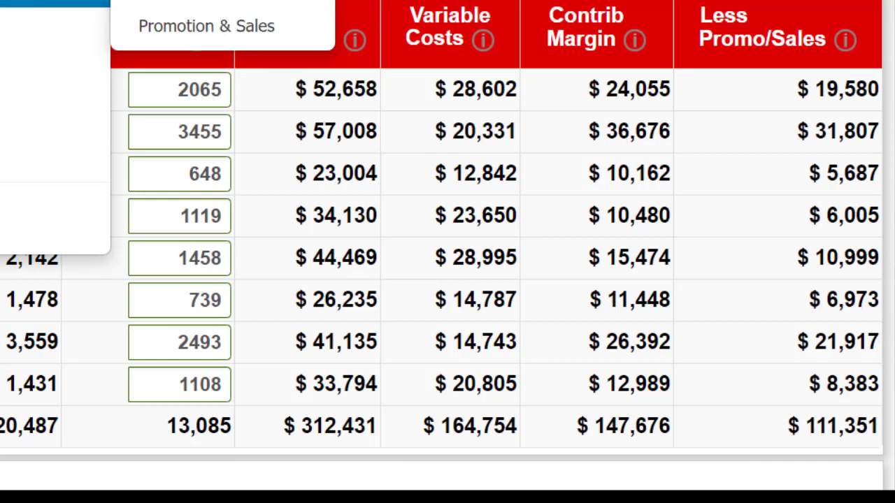
{"action": "left_click", "coordinate": [175, 26]}
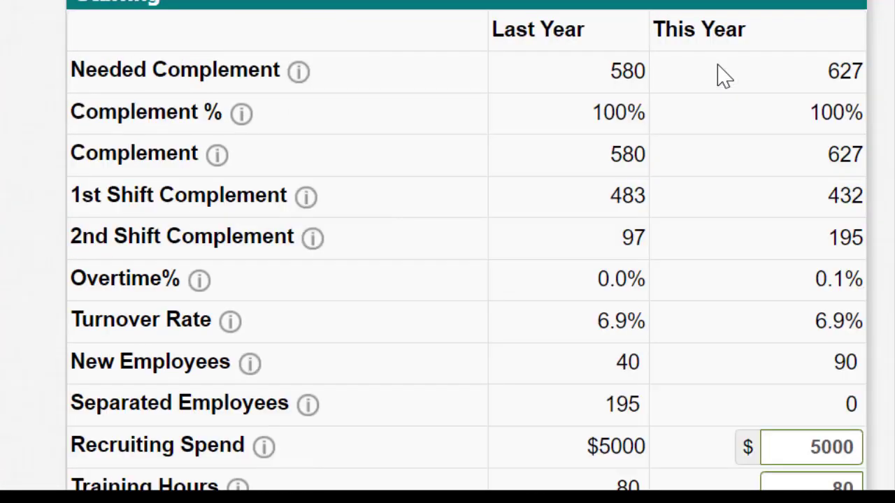
Review this year's staffing, recruiting spend and training hours against last year's in the Human Resources decisions
{"action": "scroll", "coordinate": [720, 77], "scroll_direction": "down", "scroll_amount": 4}
{"action": "scroll", "coordinate": [721, 83], "scroll_direction": "up", "scroll_amount": 4}
{"action": "left_click", "coordinate": [696, 86]}
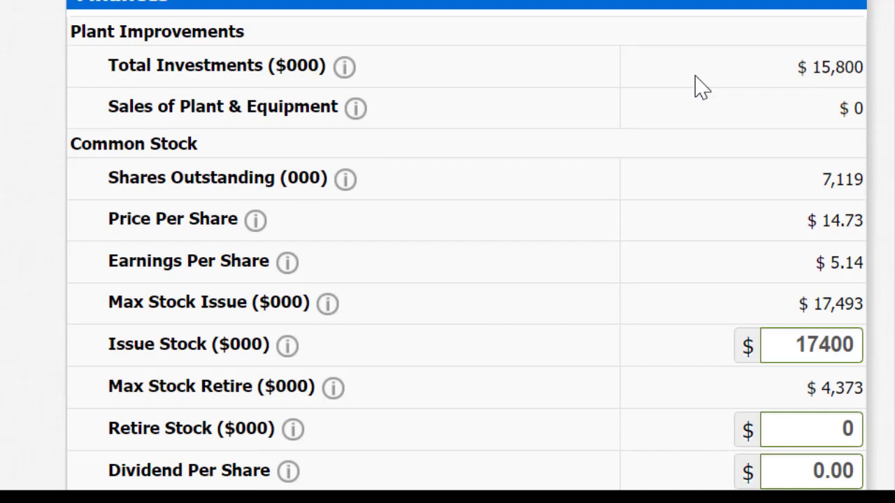
Recheck the stock issue, current debt borrowing and cash positions in the Finance decisions
{"action": "scroll", "coordinate": [692, 88], "scroll_direction": "down", "scroll_amount": 5}
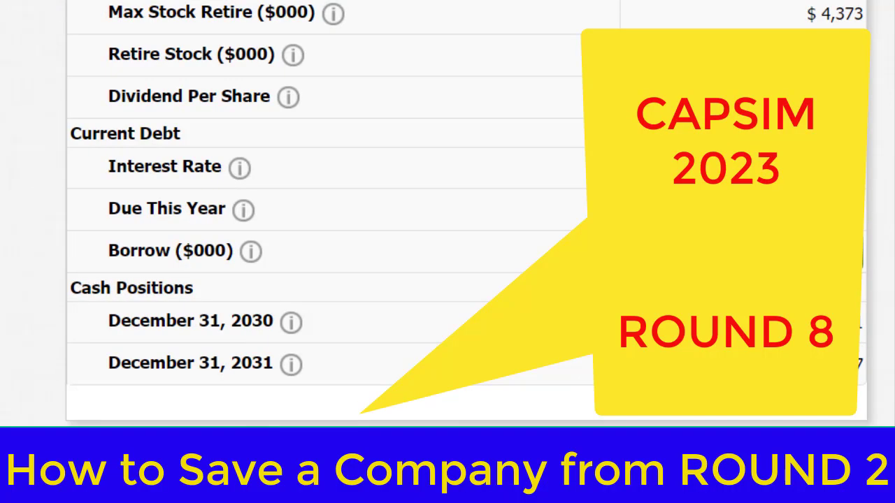
{"action": "scroll", "coordinate": [461, 210], "scroll_direction": "up", "scroll_amount": 5}
{"action": "scroll", "coordinate": [461, 209], "scroll_direction": "down", "scroll_amount": 3}
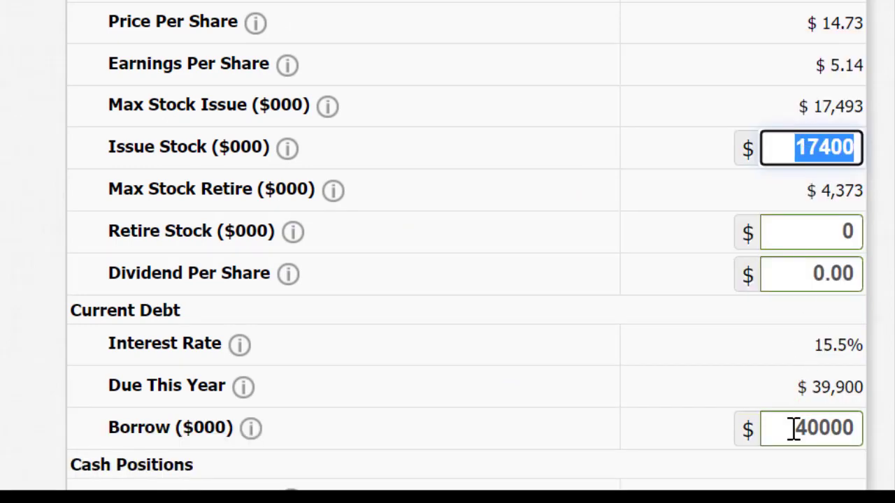
{"action": "double_click", "coordinate": [794, 430]}
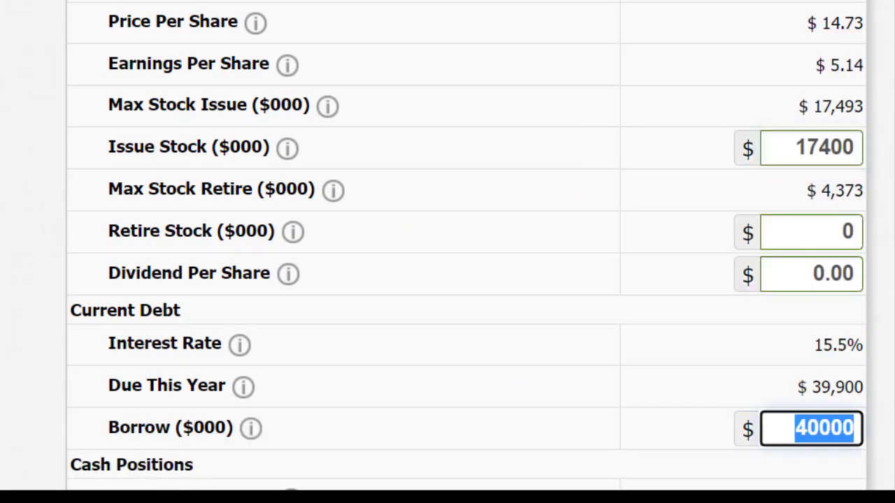
{"action": "scroll", "coordinate": [725, 47], "scroll_direction": "up", "scroll_amount": 3}
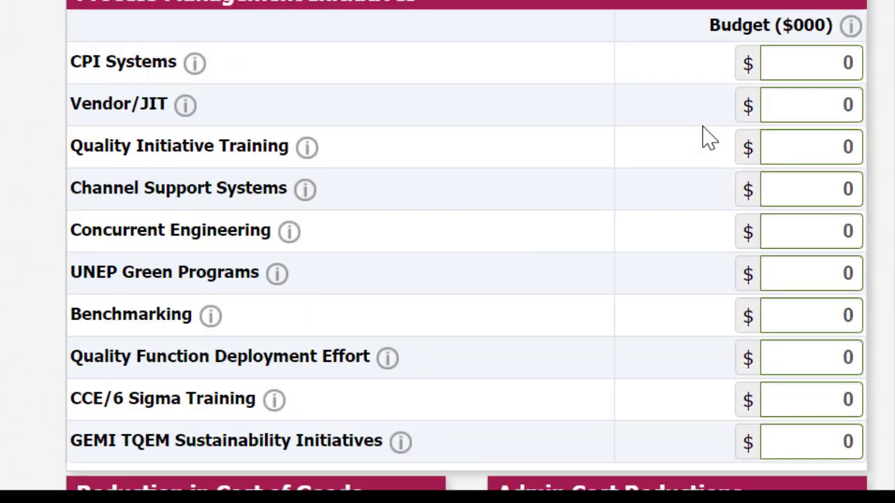
Check the sales total, contribution margin and net profit with their percentages in the pro forma income statement
{"action": "mouse_move", "coordinate": [839, 2]}
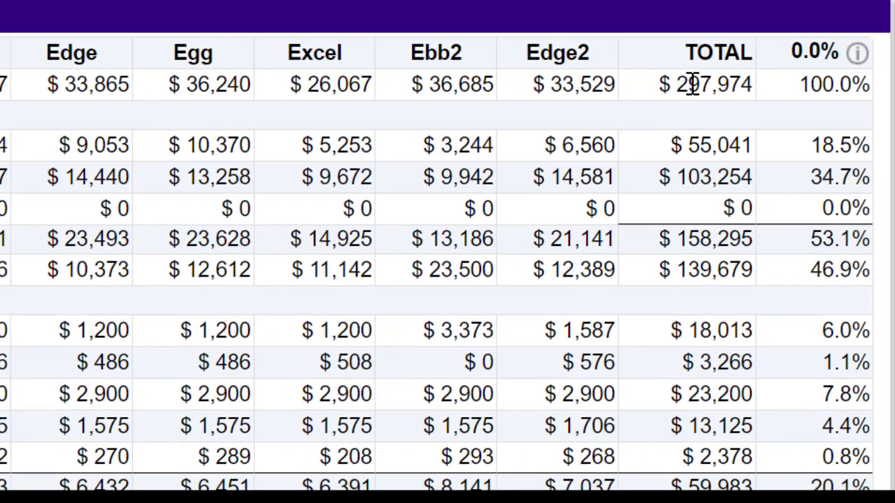
{"action": "left_click_drag", "start_coordinate": [698, 89], "coordinate": [860, 92]}
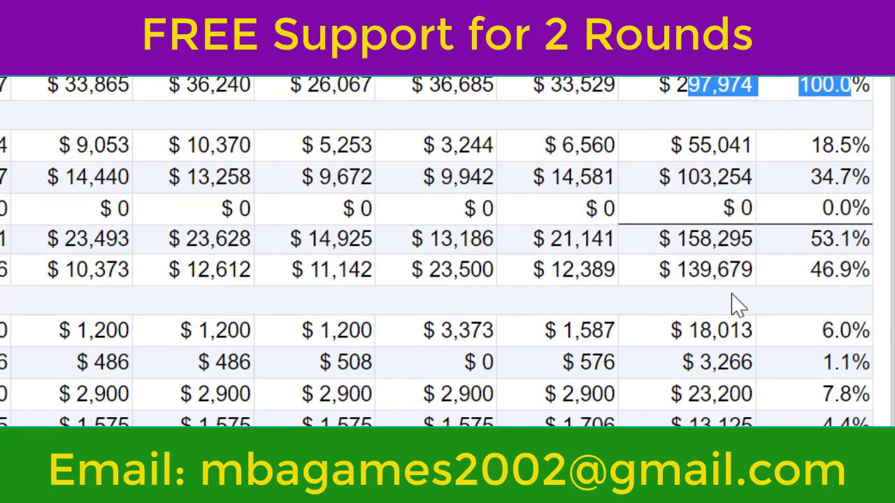
{"action": "left_click_drag", "start_coordinate": [701, 276], "coordinate": [811, 300]}
{"action": "scroll", "coordinate": [818, 312], "scroll_direction": "down", "scroll_amount": 3}
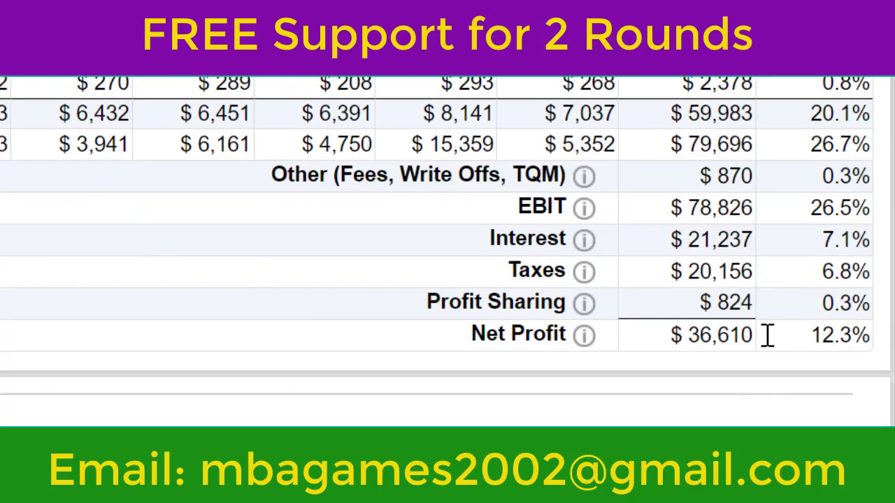
{"action": "left_click_drag", "start_coordinate": [711, 336], "coordinate": [882, 341]}
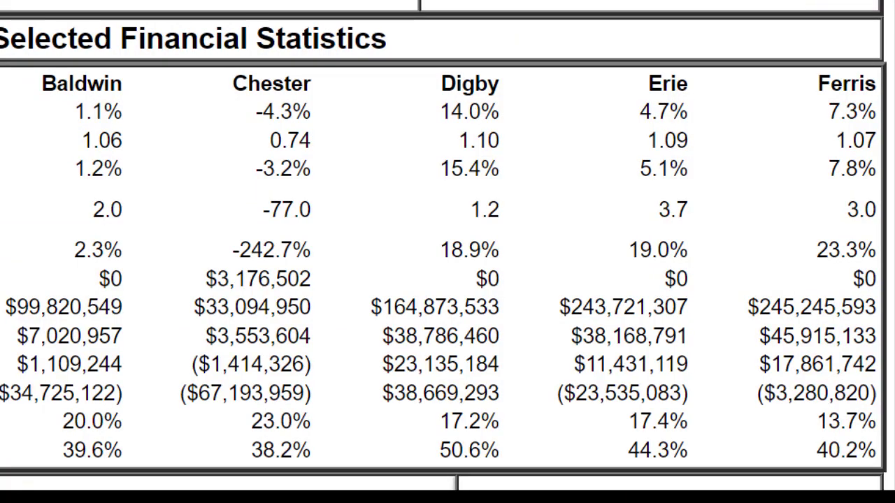
Compare Erie's sales and profits with the other companies' in the Selected Financial Statistics table of the industry report
{"action": "left_click_drag", "start_coordinate": [4, 306], "coordinate": [772, 297]}
{"action": "left_click_drag", "start_coordinate": [634, 307], "coordinate": [759, 308]}
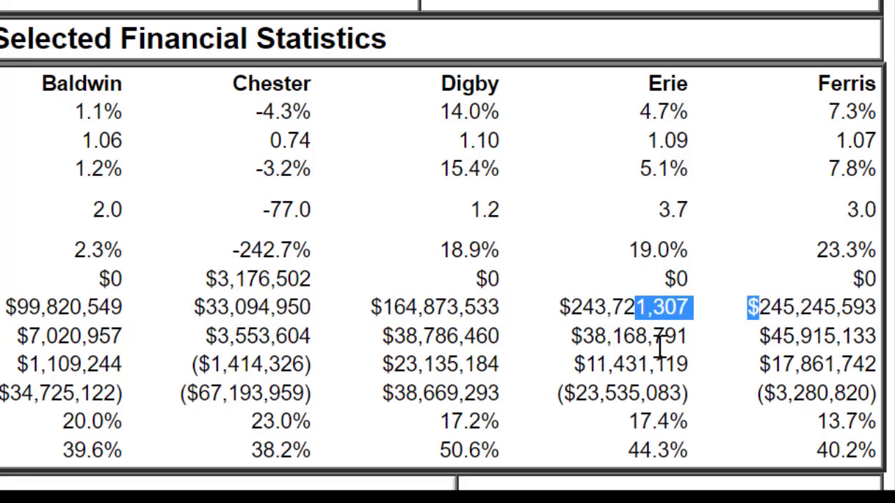
{"action": "left_click_drag", "start_coordinate": [613, 364], "coordinate": [814, 364]}
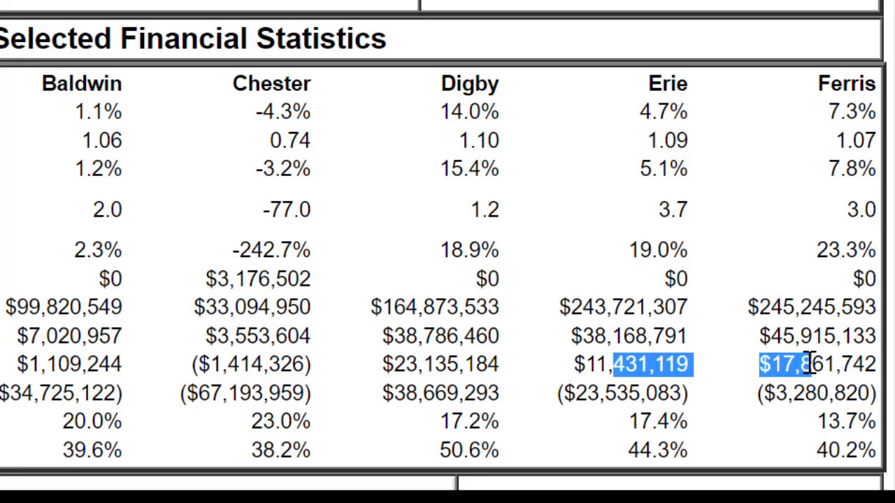